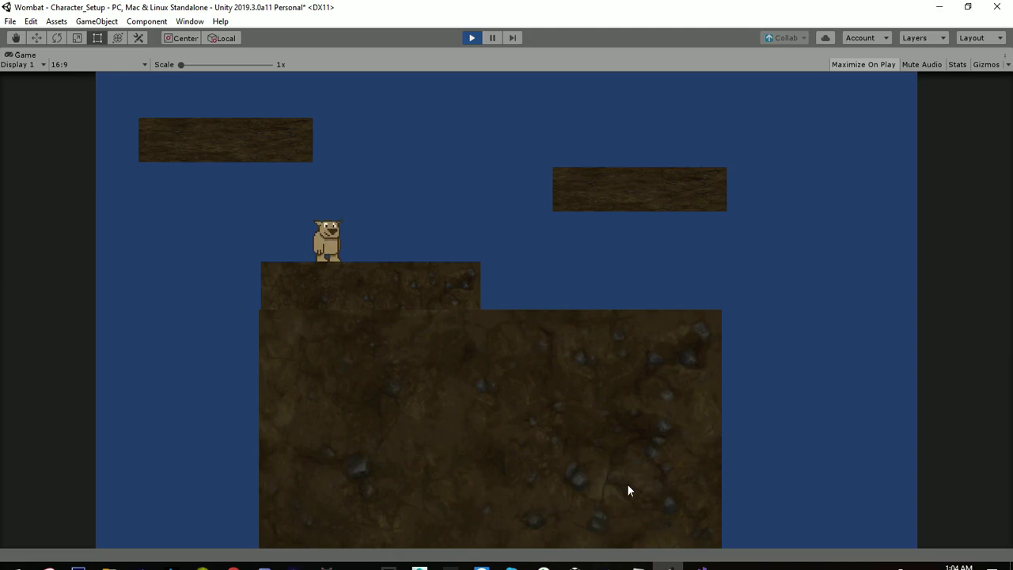
Run the wombat right and left a few times, then let it idle.
{"action": "key", "text": "Right"}
{"action": "key", "text": "Right"}
{"action": "key", "text": "Left"}
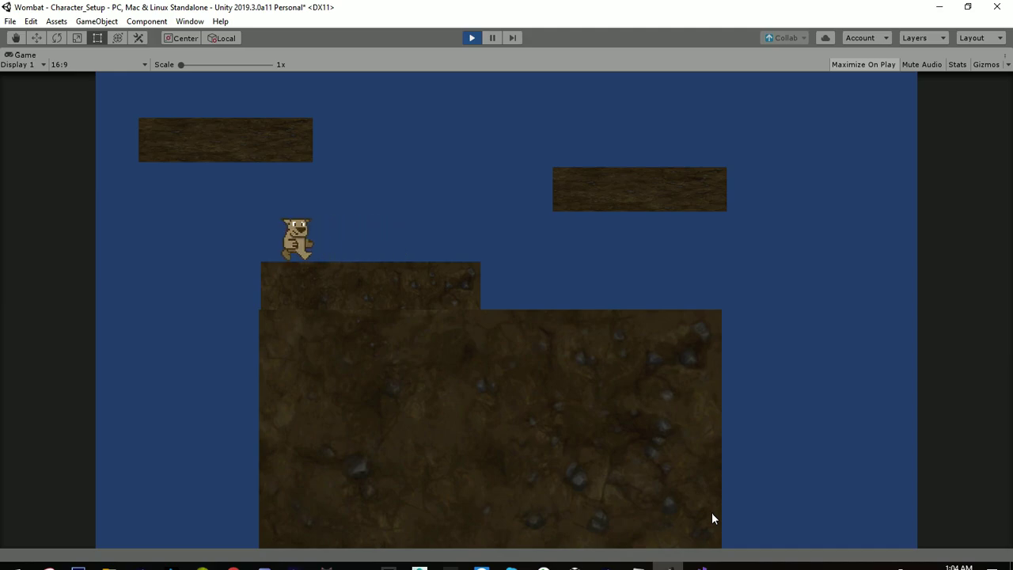
{"action": "key", "text": "Right"}
{"action": "key", "text": "Left"}
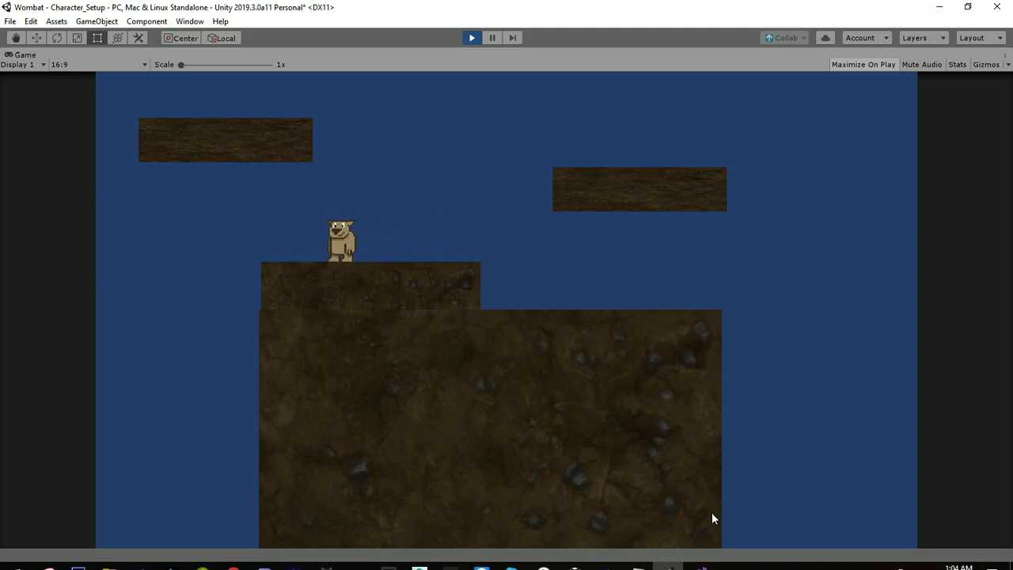
{"action": "key", "text": "Right"}
Jump the wombat off the platform, then up onto the raised platform, steering right.
{"action": "key", "text": "space"}
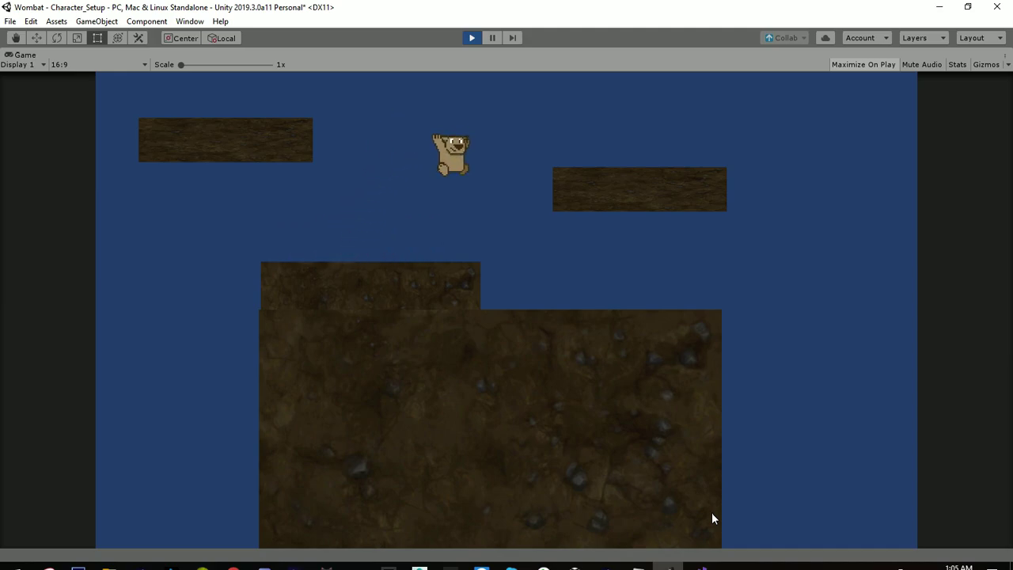
{"action": "key", "text": "Left"}
{"action": "key", "text": "space"}
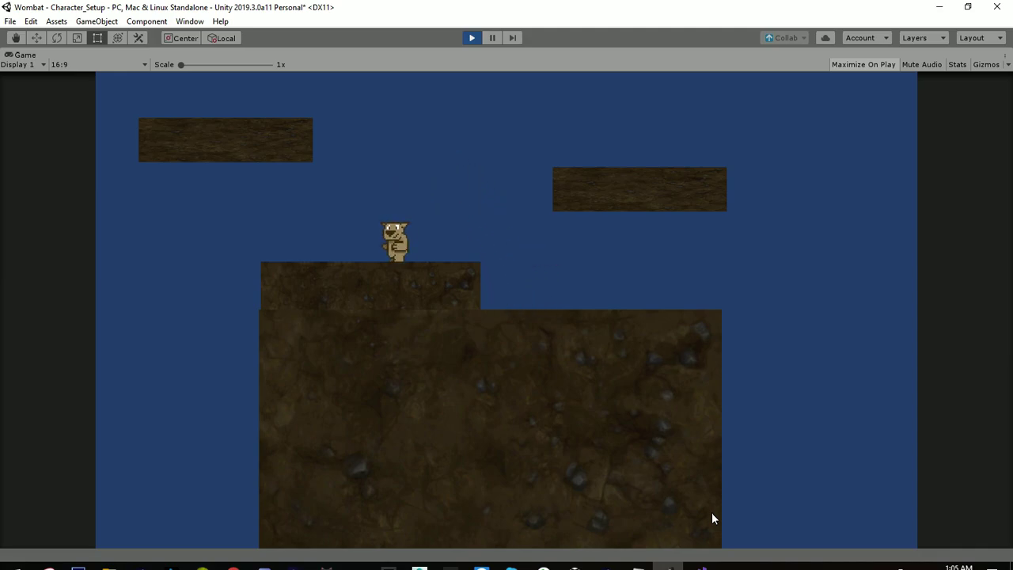
{"action": "key", "text": "Right"}
{"action": "key", "text": "space"}
{"action": "key", "text": "Right"}
Jump up and to the left, then bring the wombat back down to the ground.
{"action": "key", "text": "Left"}
{"action": "key", "text": "space"}
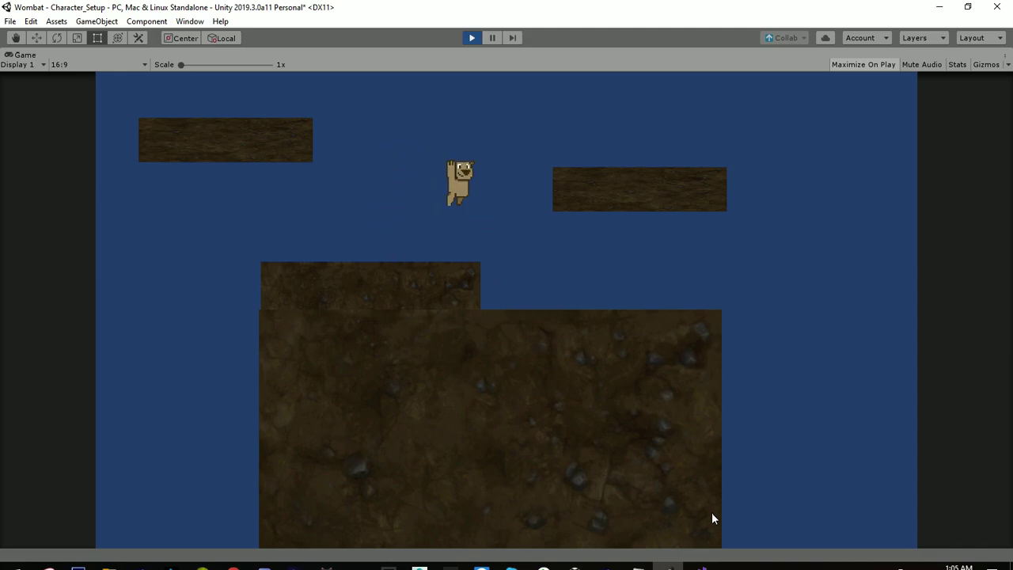
{"action": "key", "text": "Right"}
{"action": "key", "text": "Right"}
{"action": "key", "text": "Left"}
Jump back onto the raised platform, then walk left and turn toward the right end.
{"action": "key", "text": "space"}
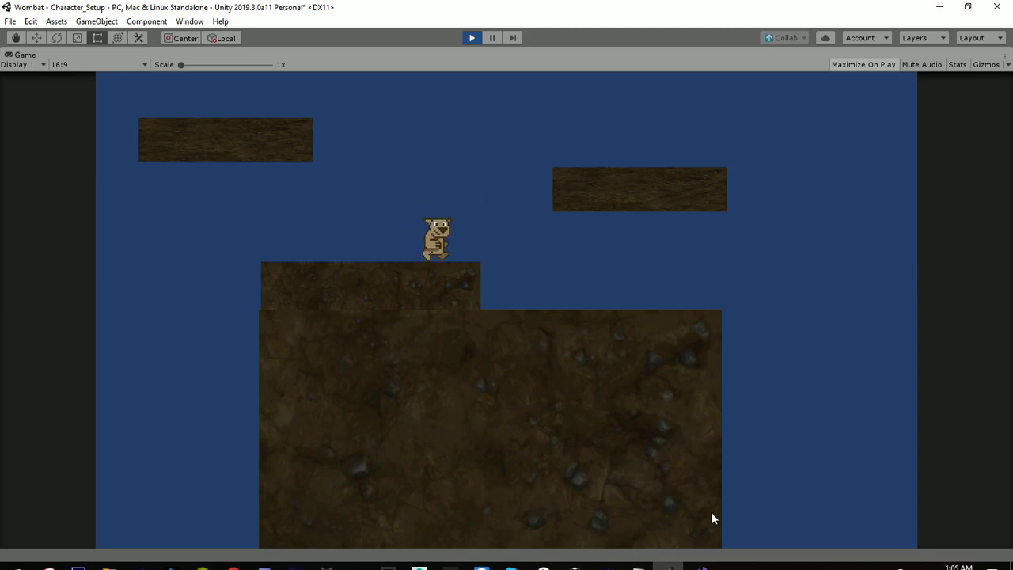
{"action": "key", "text": "Right"}
{"action": "key", "text": "space"}
{"action": "key", "text": "Left"}
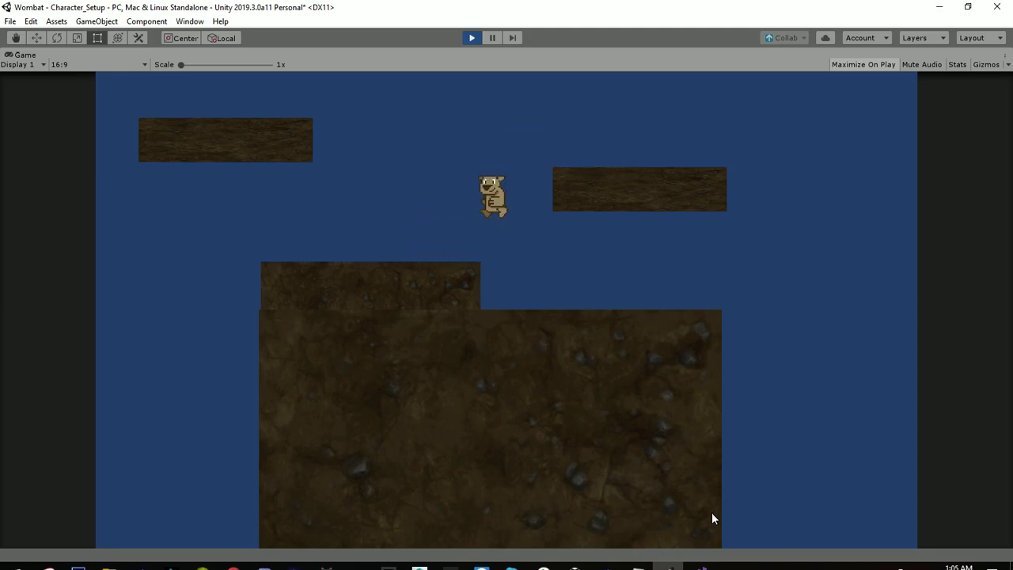
{"action": "key", "text": "Left"}
{"action": "key", "text": "Right"}
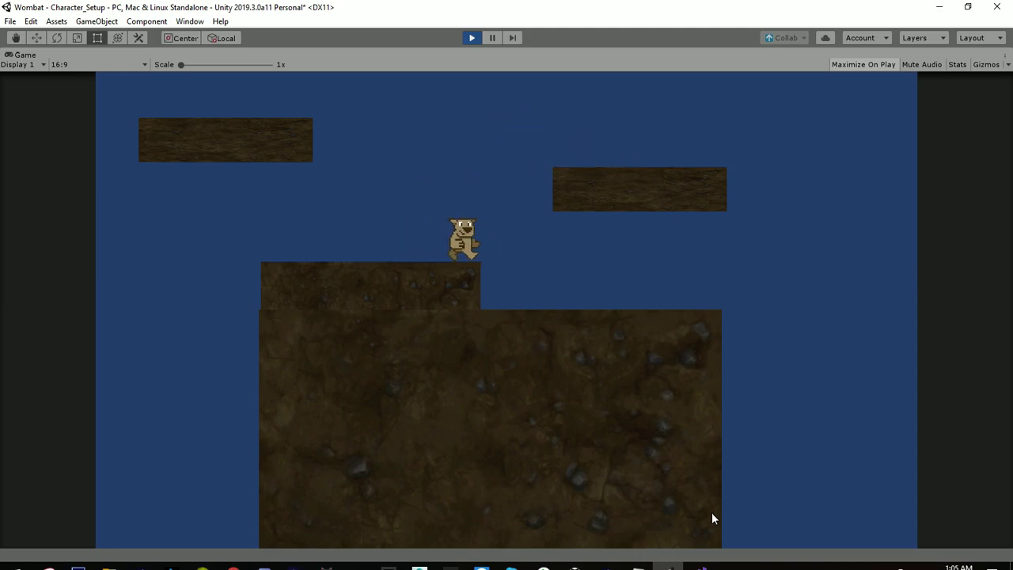
Walk the wombat left and right along the raised platform, jumping twice.
{"action": "key", "text": "Left"}
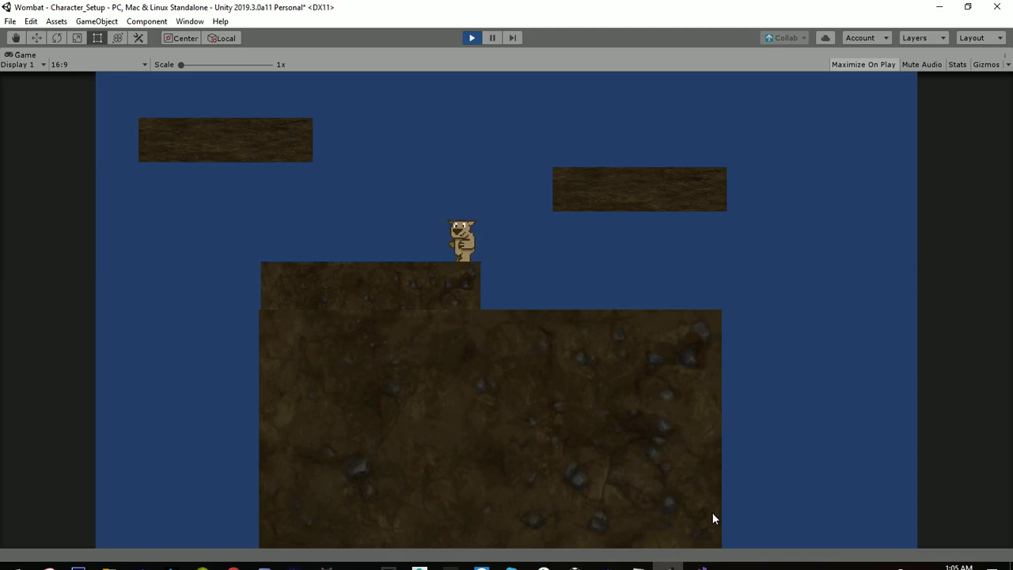
{"action": "key", "text": "space"}
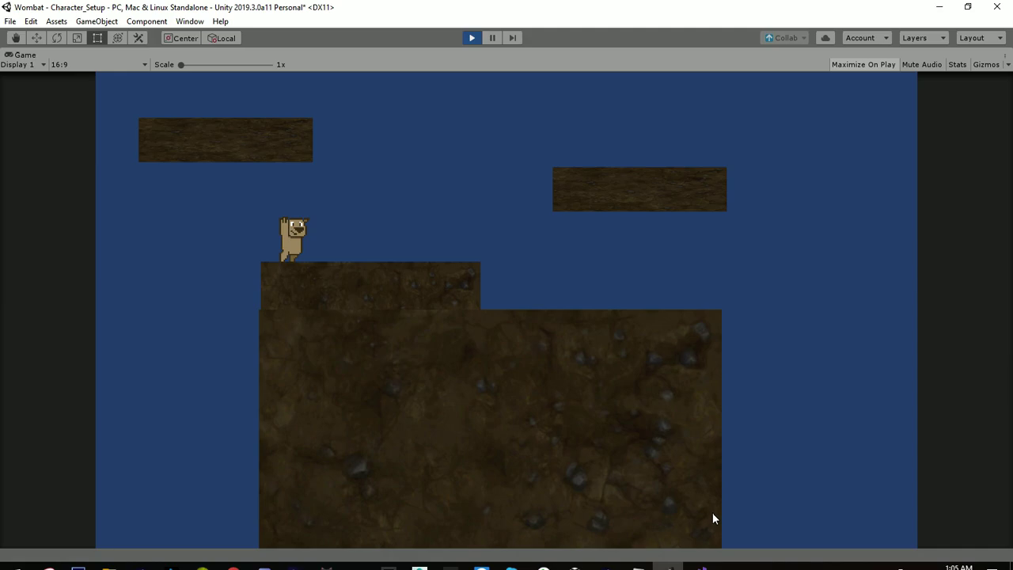
{"action": "key", "text": "Right"}
{"action": "key", "text": "space"}
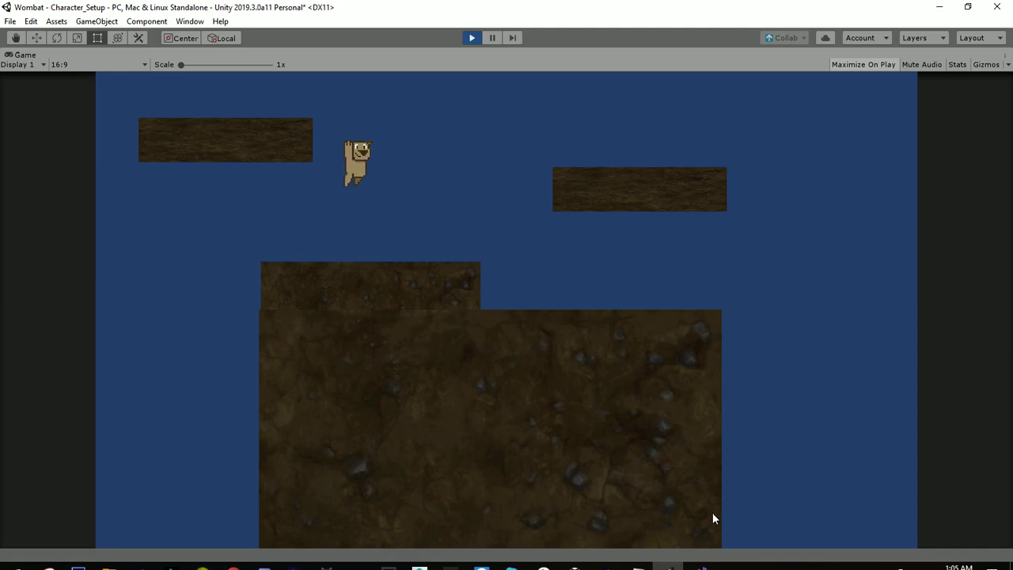
{"action": "key", "text": "Right"}
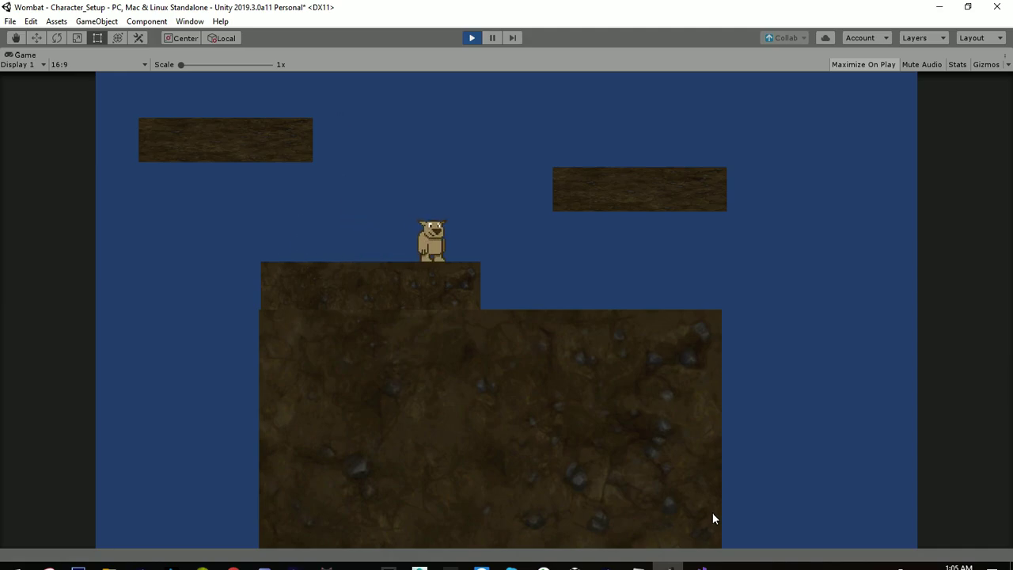
Make the wombat jump four times in a row, landing on the platform each time.
{"action": "key", "text": "space"}
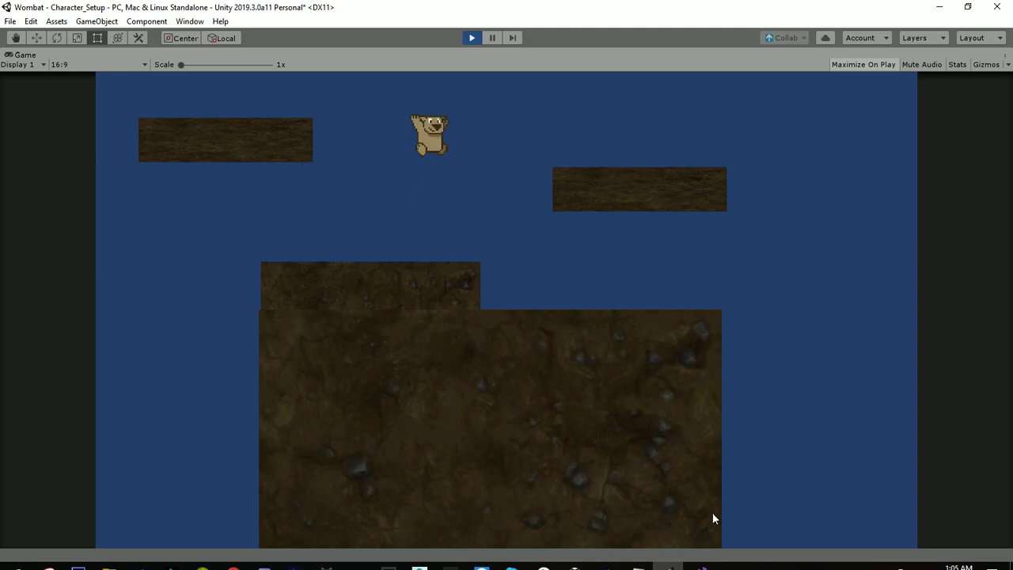
{"action": "key", "text": "space"}
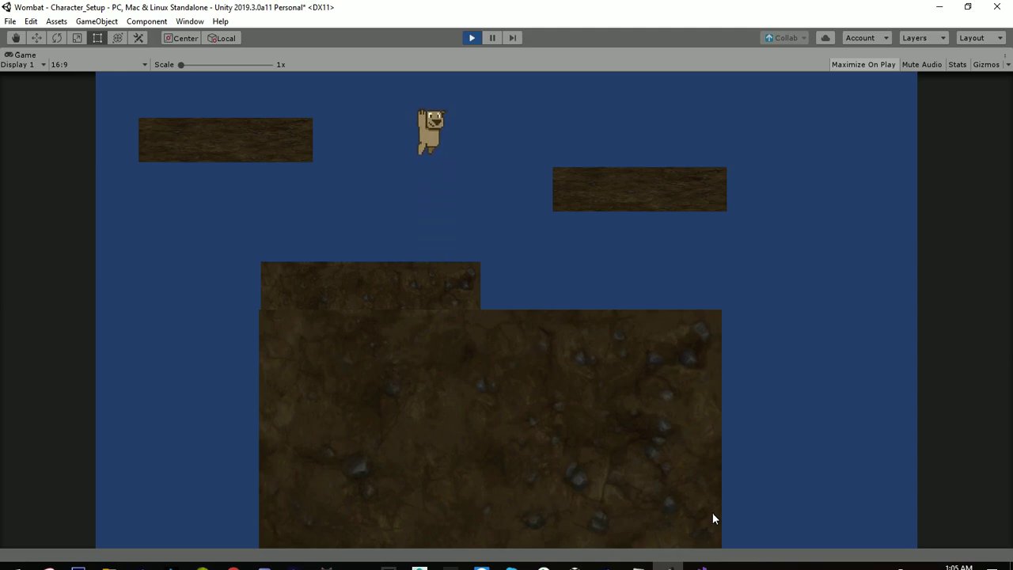
{"action": "key", "text": "space"}
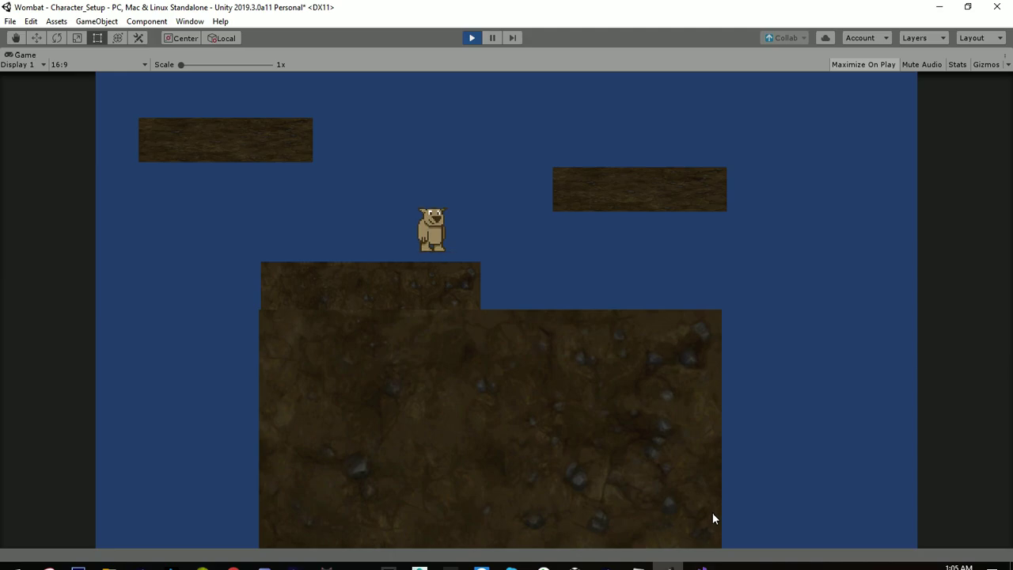
{"action": "key", "text": "space"}
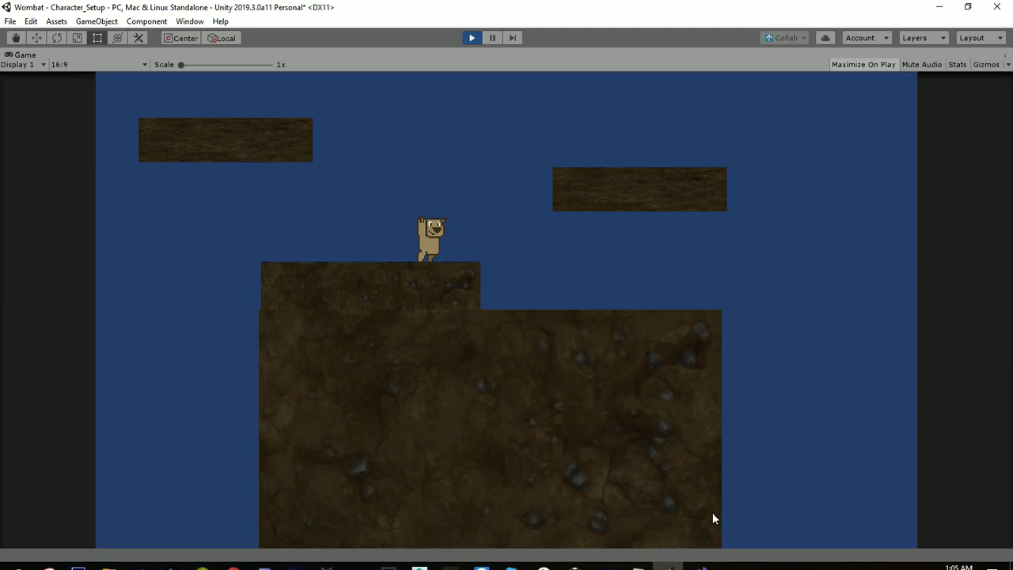
Drop the wombat to the large dirt block, pace left and right, then fall off its right edge.
{"action": "key", "text": "space"}
{"action": "key", "text": "space"}
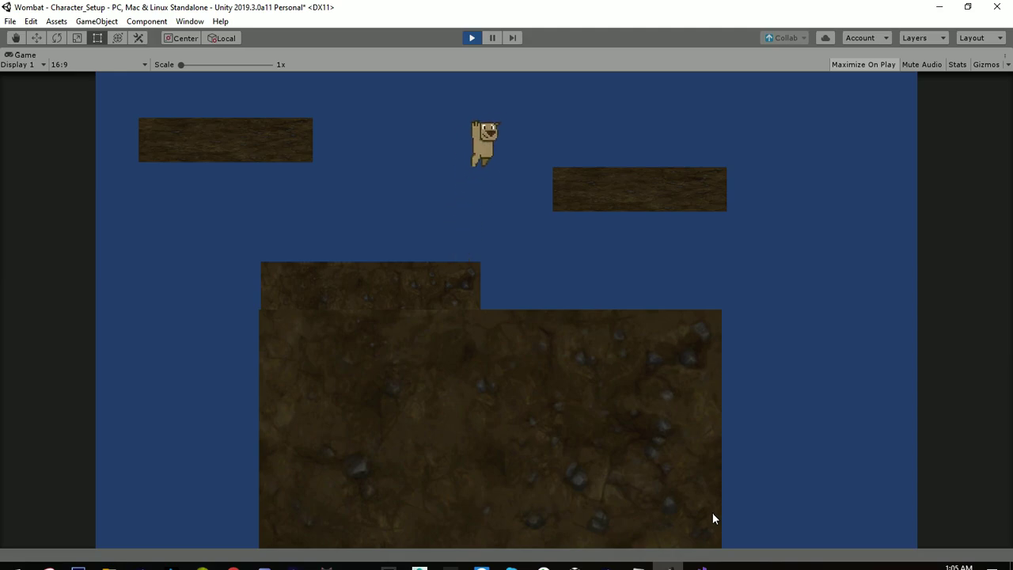
{"action": "key", "text": "Left"}
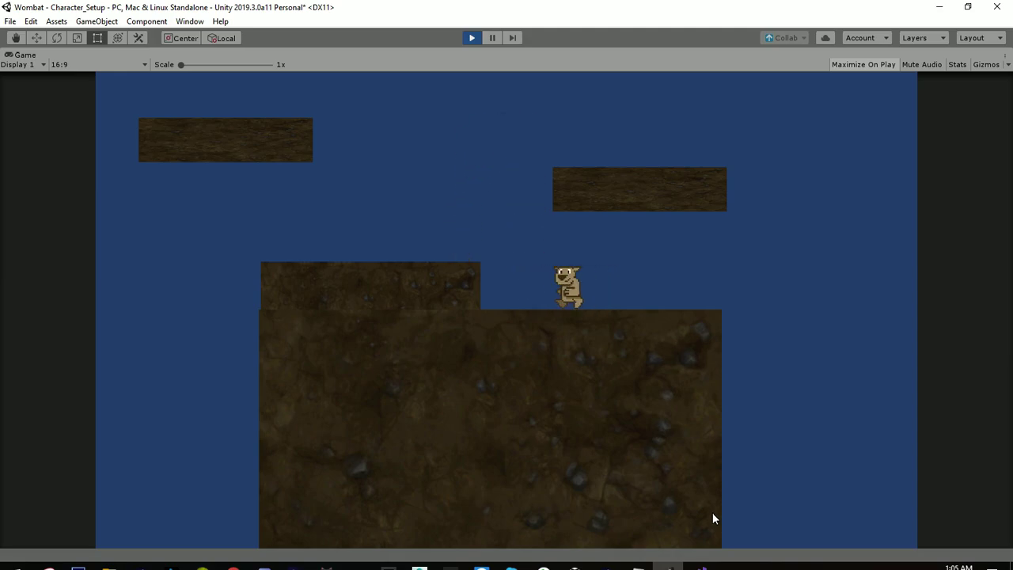
{"action": "key", "text": "Right"}
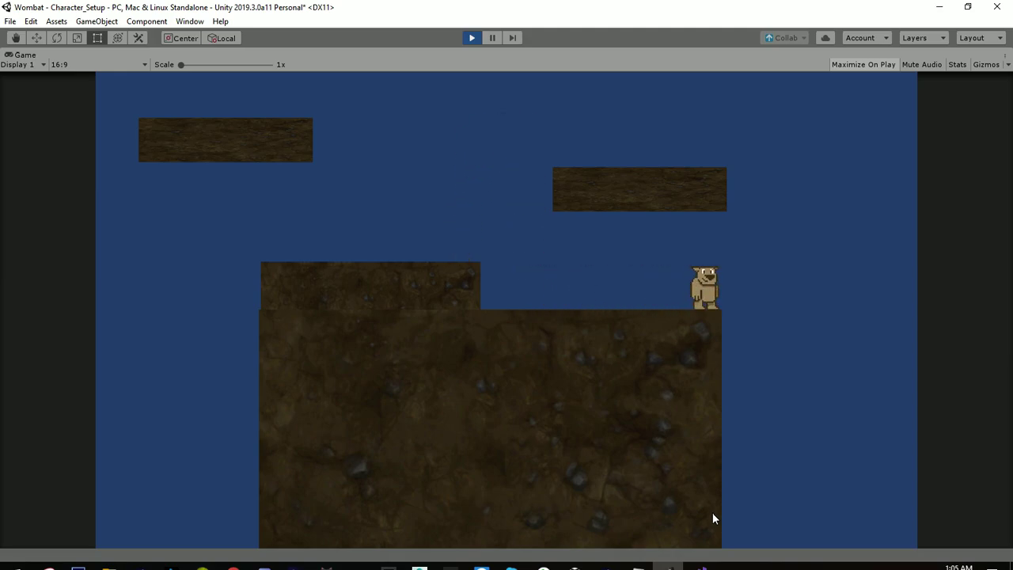
{"action": "key", "text": "Left"}
{"action": "key", "text": "Right"}
{"action": "key", "text": "Left"}
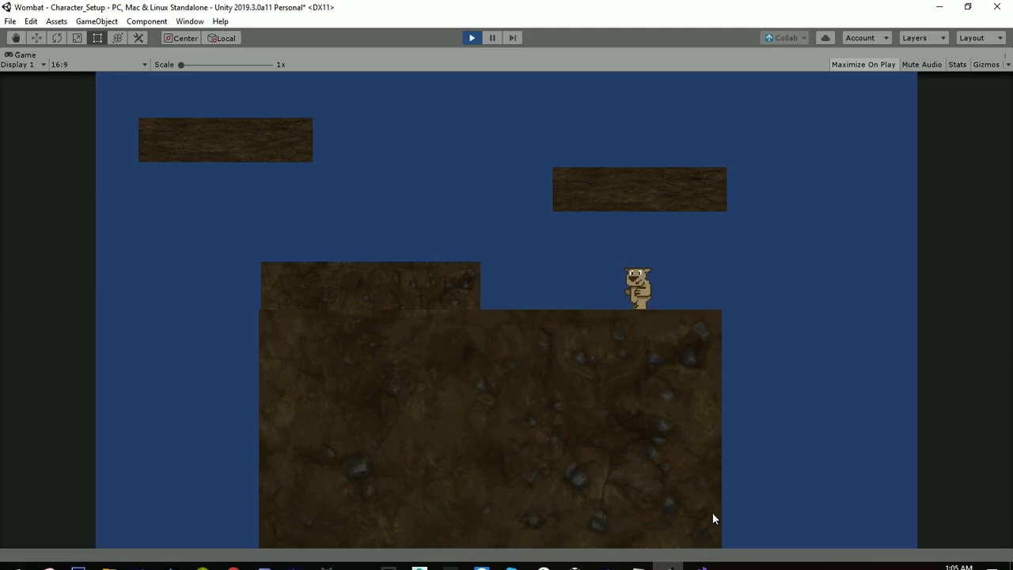
{"action": "key", "text": "Right"}
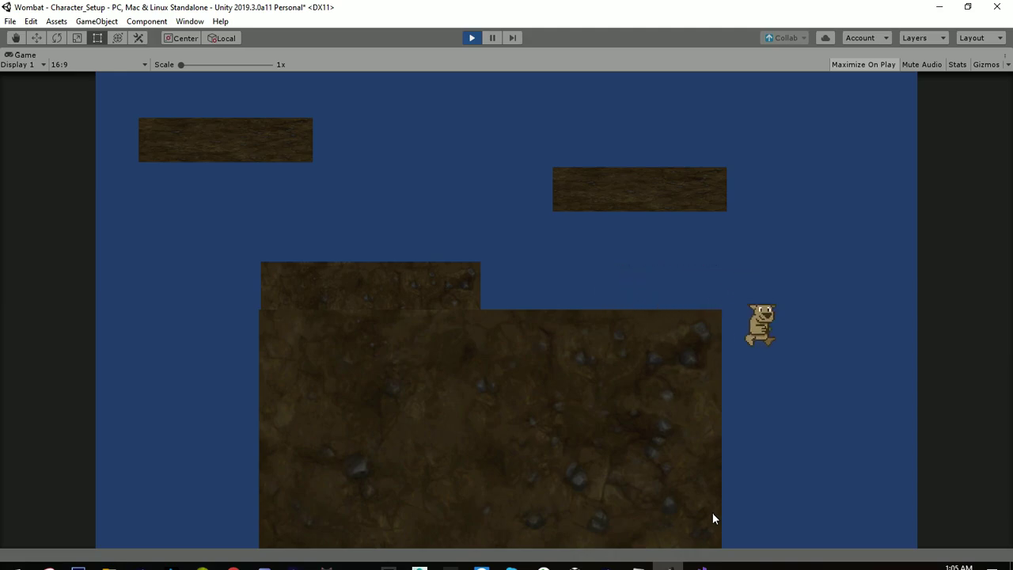